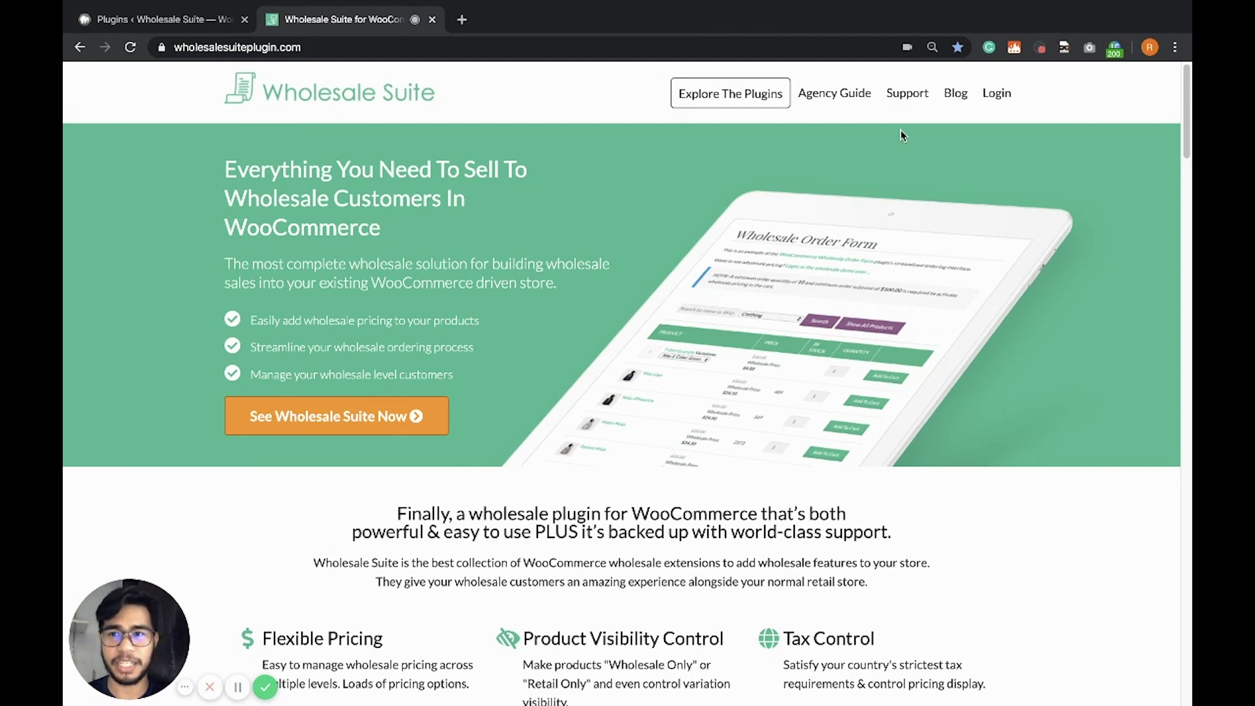
# Log in to the Wholesale Suite account with saved credentials and open Access Downloads
pyautogui.click(1001, 99)
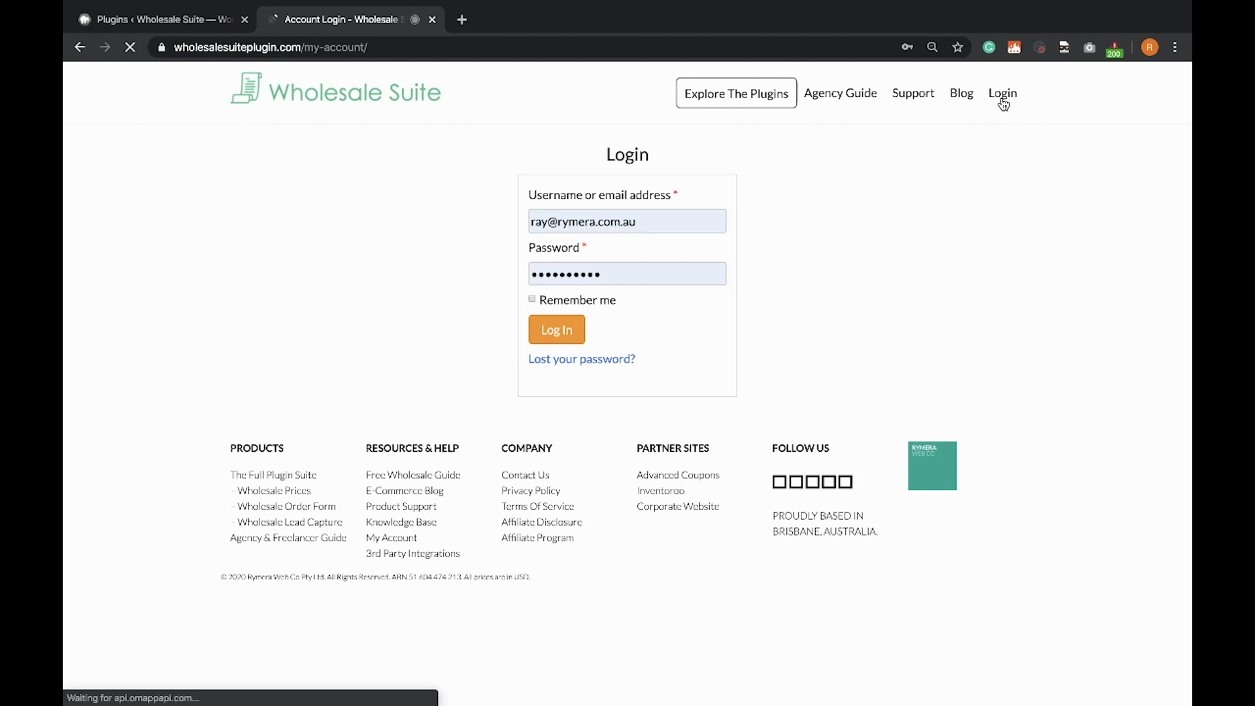
pyautogui.click(556, 329)
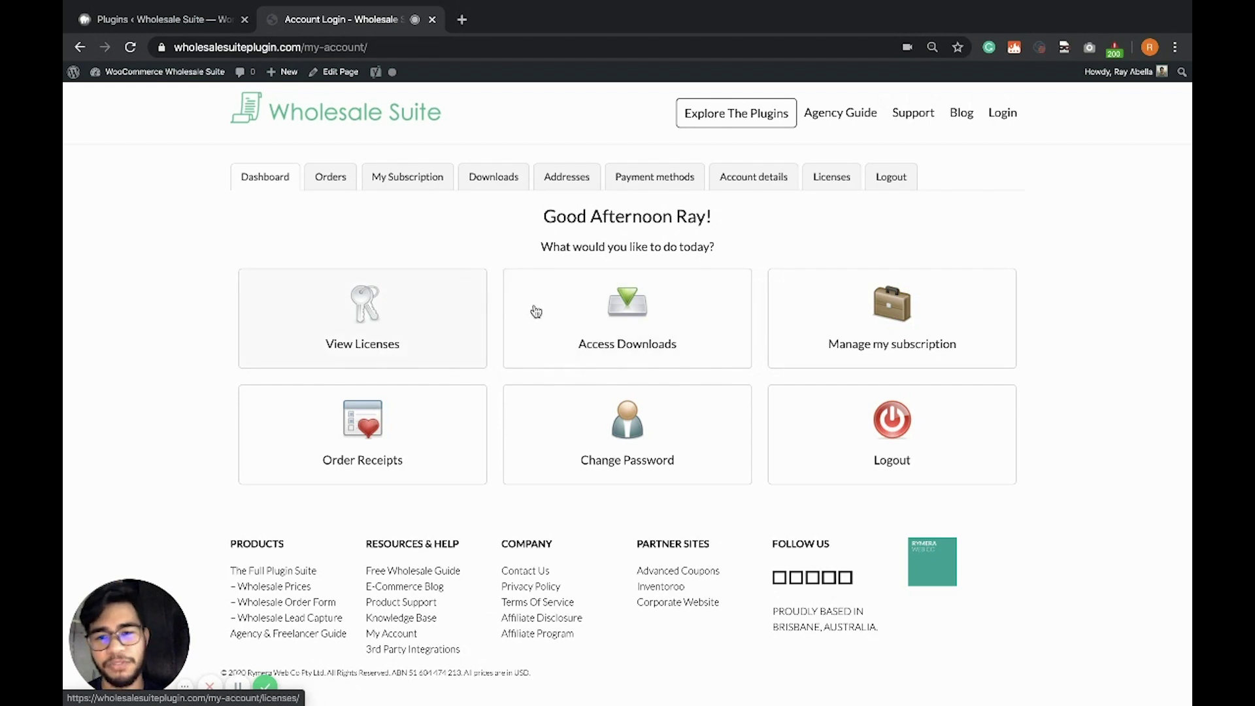
pyautogui.click(550, 318)
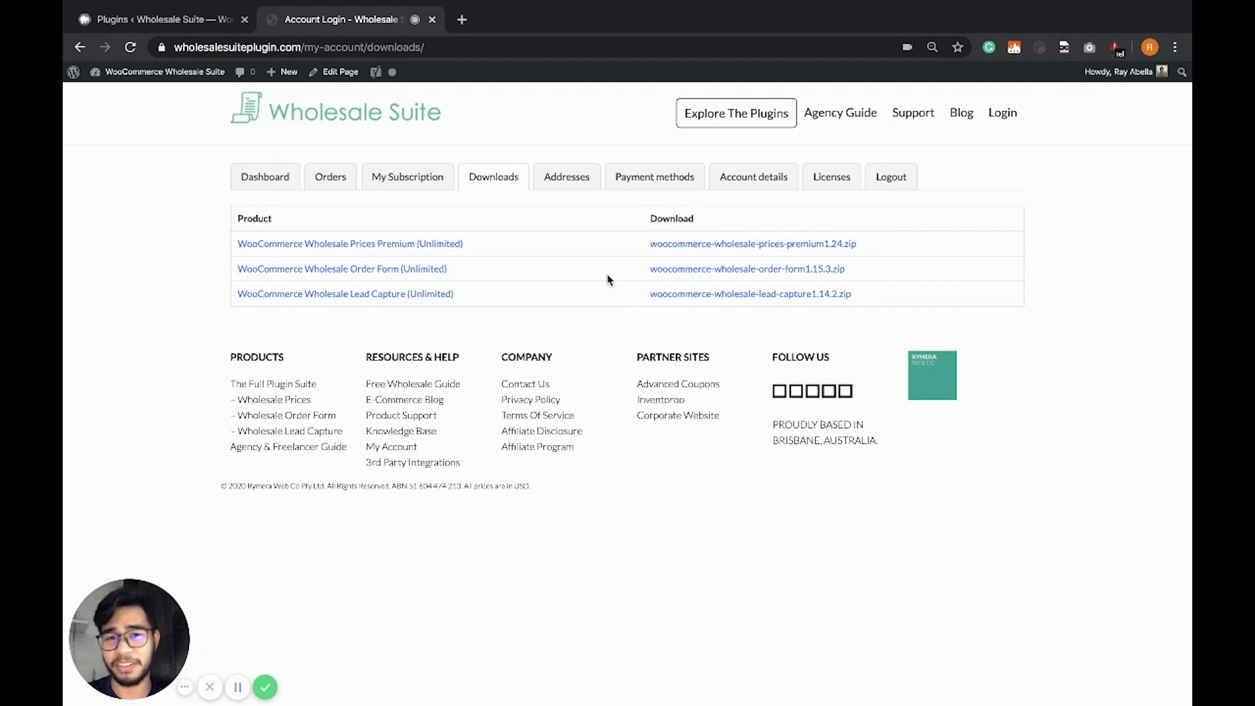
pyautogui.hotkey('ctrl', 'shift', 'Tab')
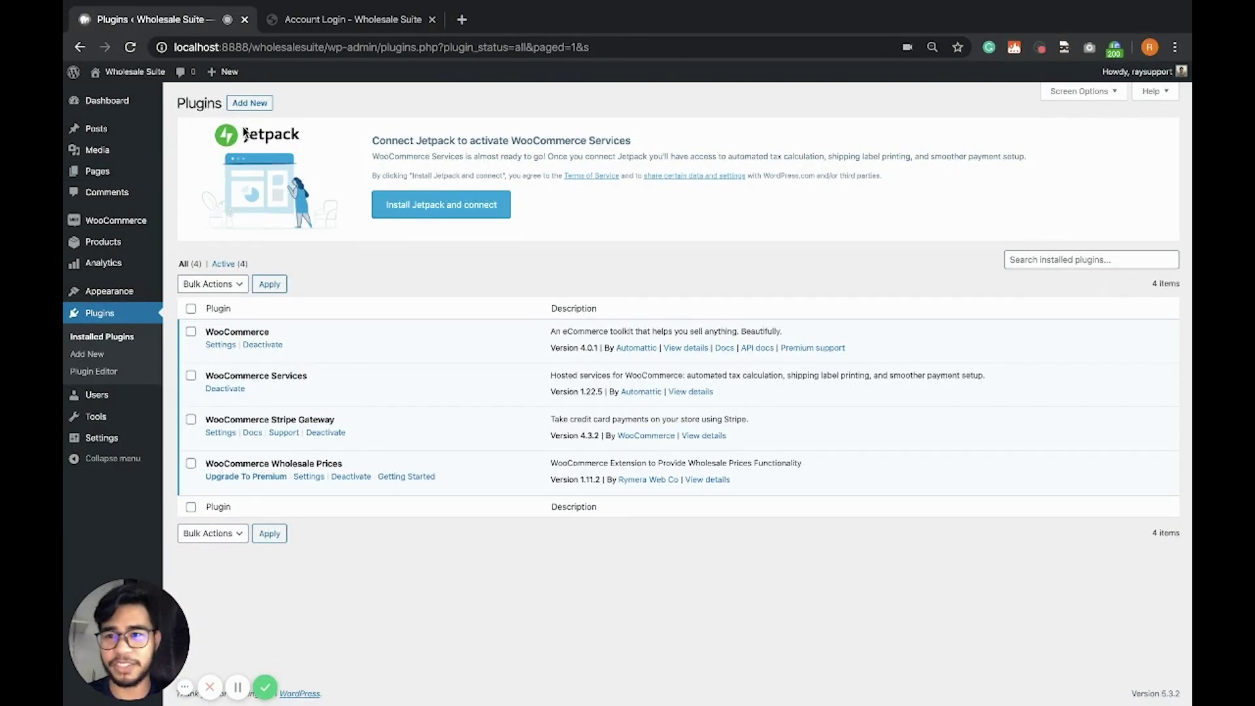
# Go to Plugins > Add New in the WordPress admin
pyautogui.click(257, 106)
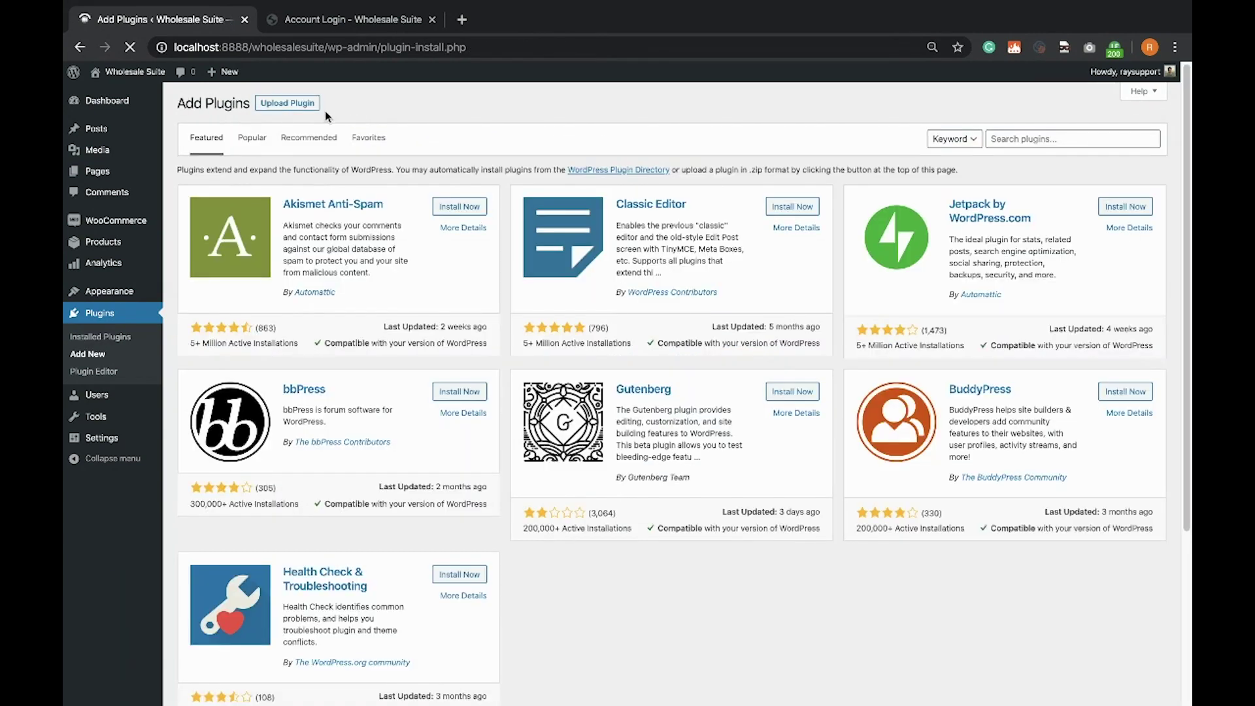
# Upload woocommerce-wholesale-prices-premium1.24.zip, install it, and activate the plugin
pyautogui.click(312, 106)
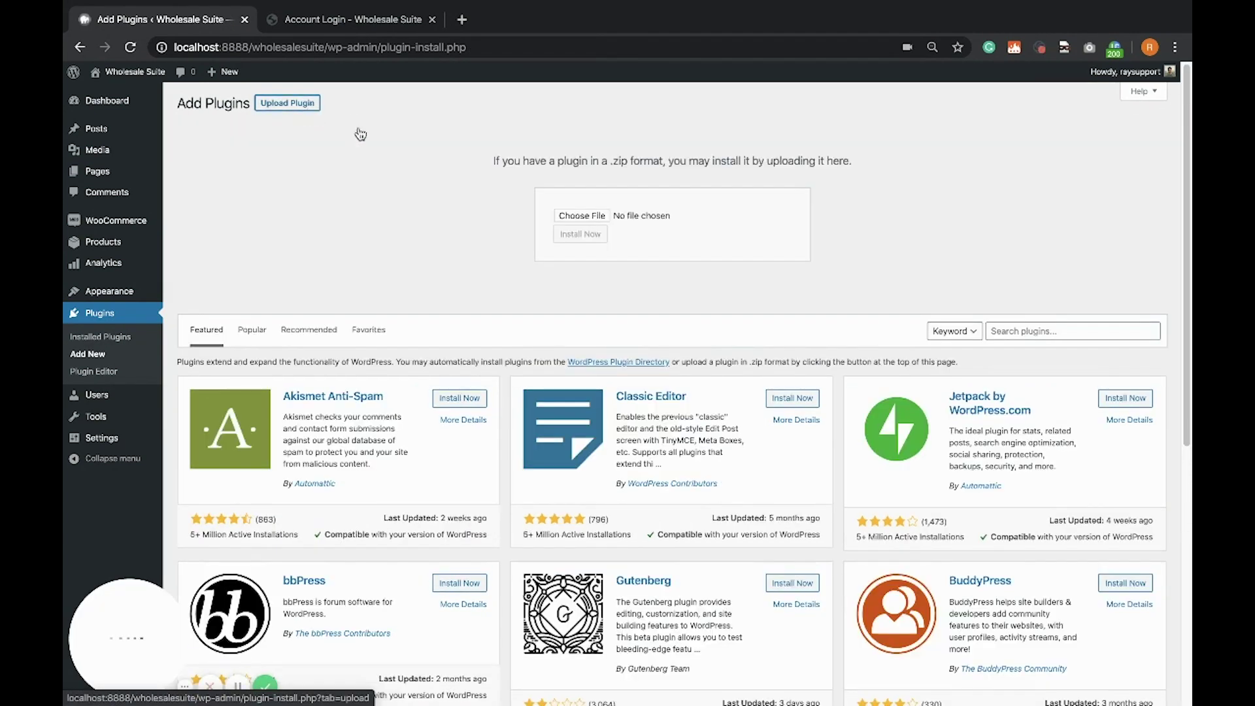
pyautogui.click(580, 216)
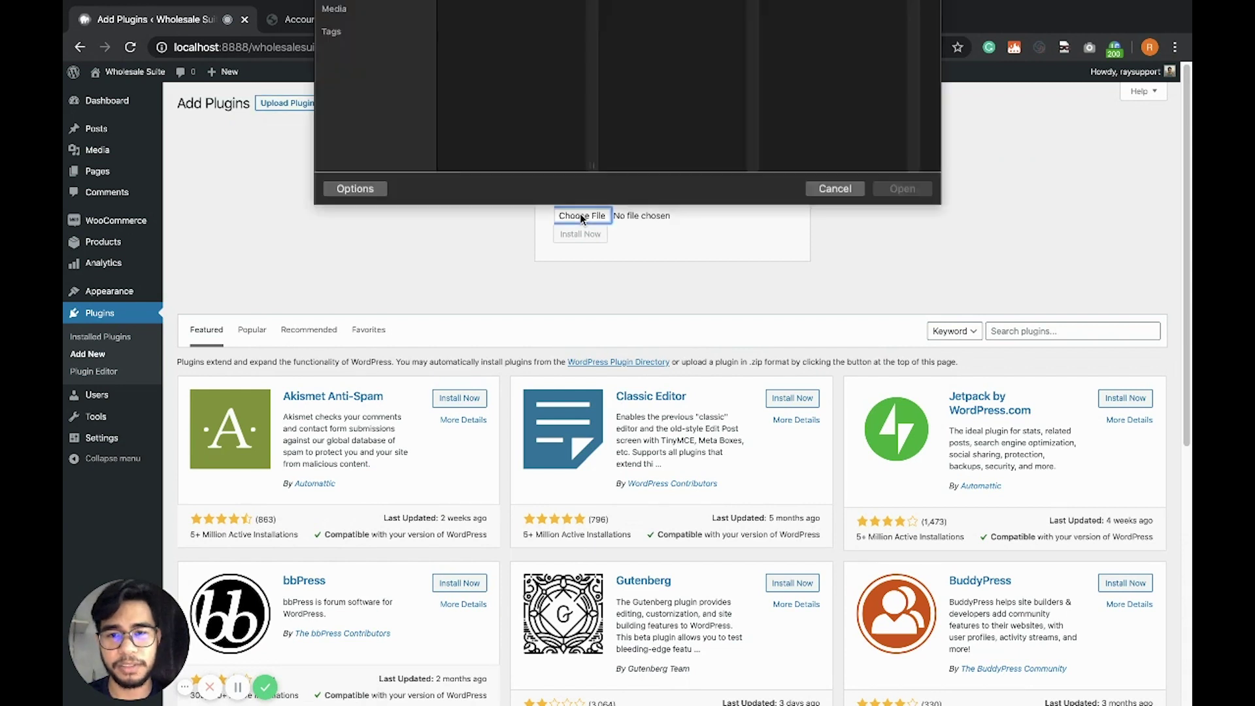
pyautogui.click(549, 103)
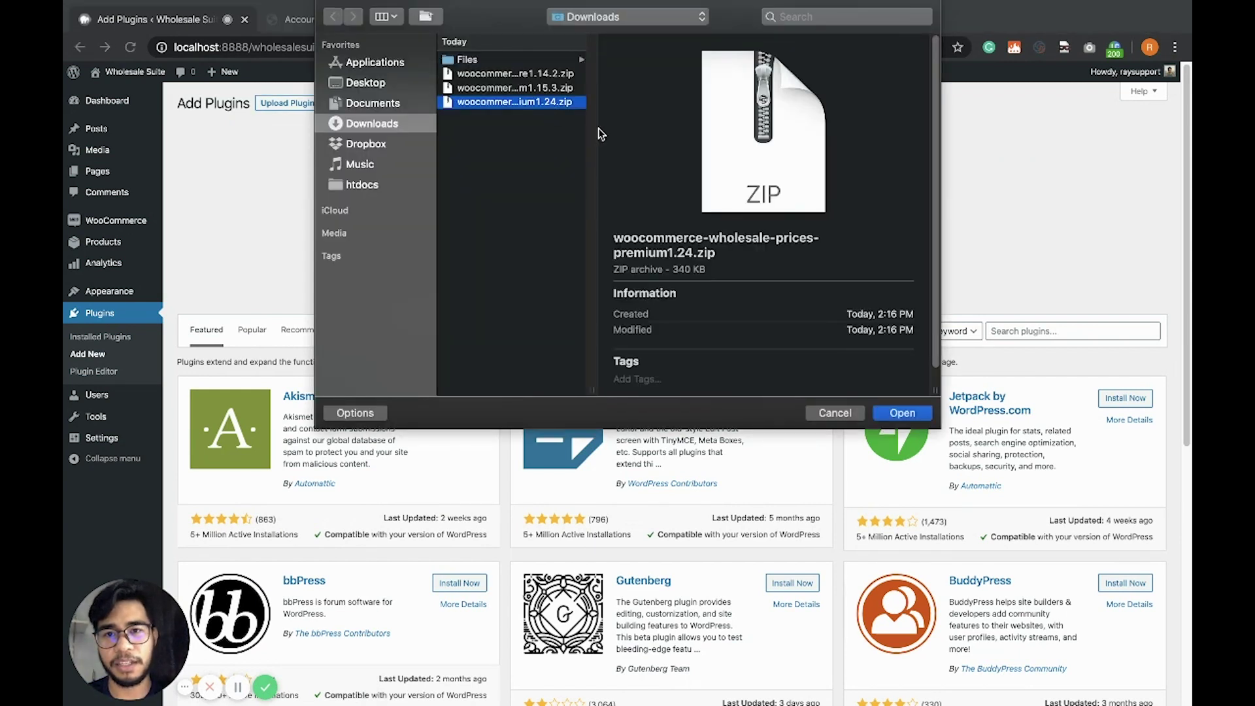
pyautogui.click(897, 408)
pyautogui.click(596, 241)
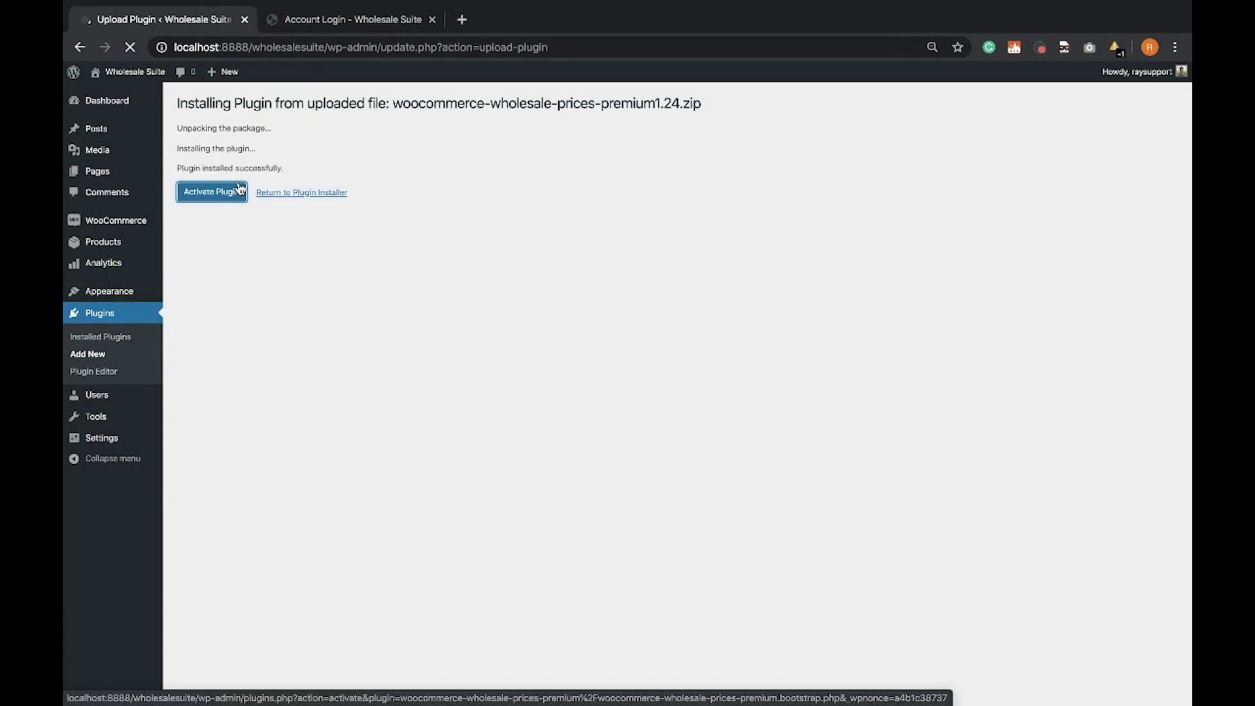
pyautogui.click(241, 191)
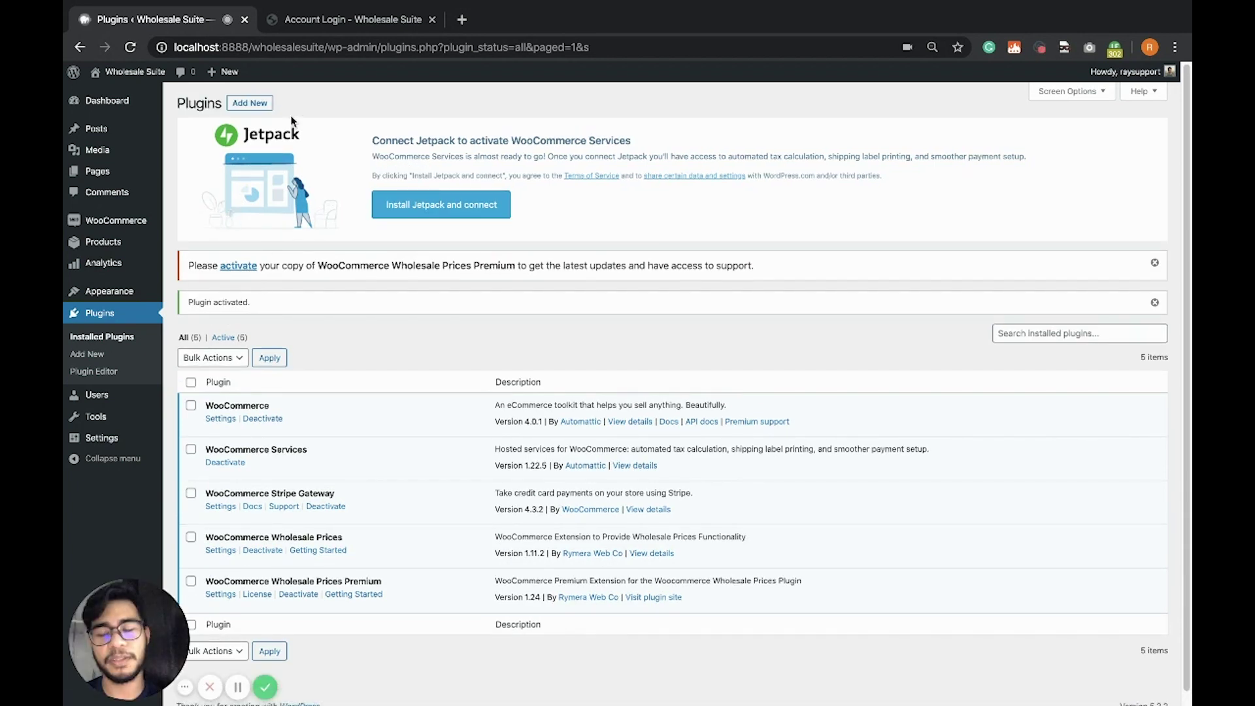
# Upload, install and activate the WooCommerce Wholesale Order Form plugin zip
pyautogui.click(263, 105)
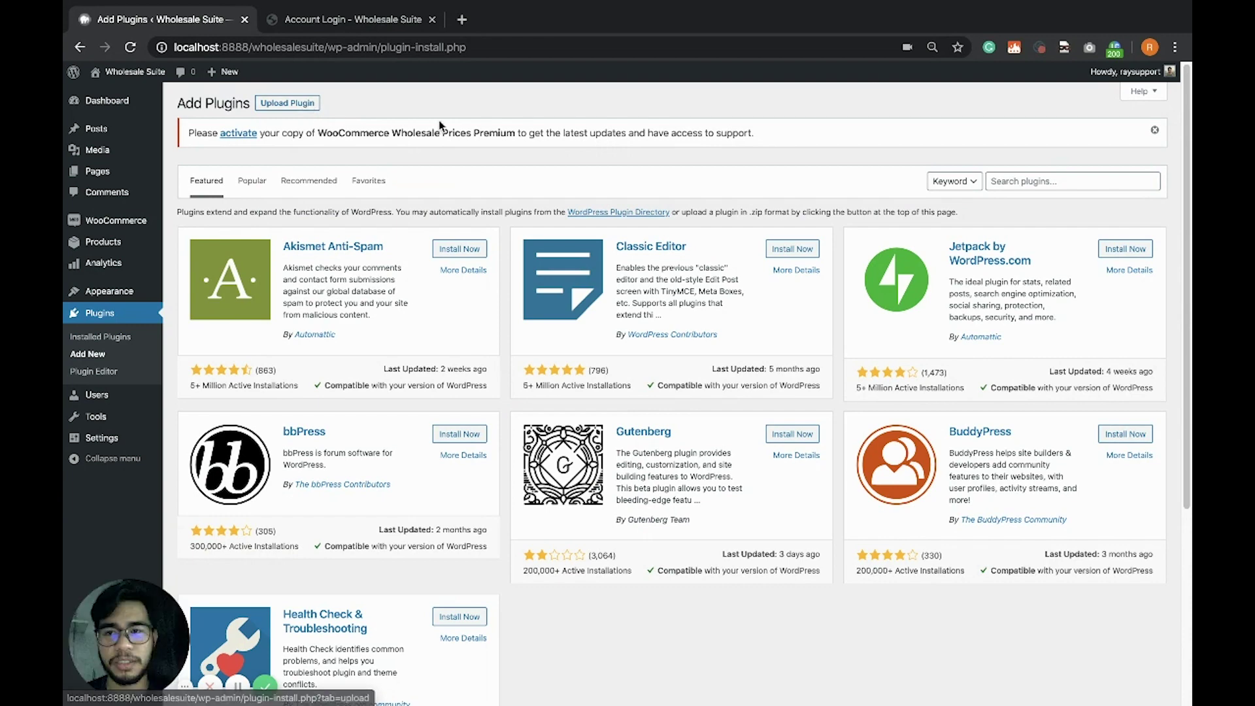
pyautogui.click(288, 103)
pyautogui.click(523, 258)
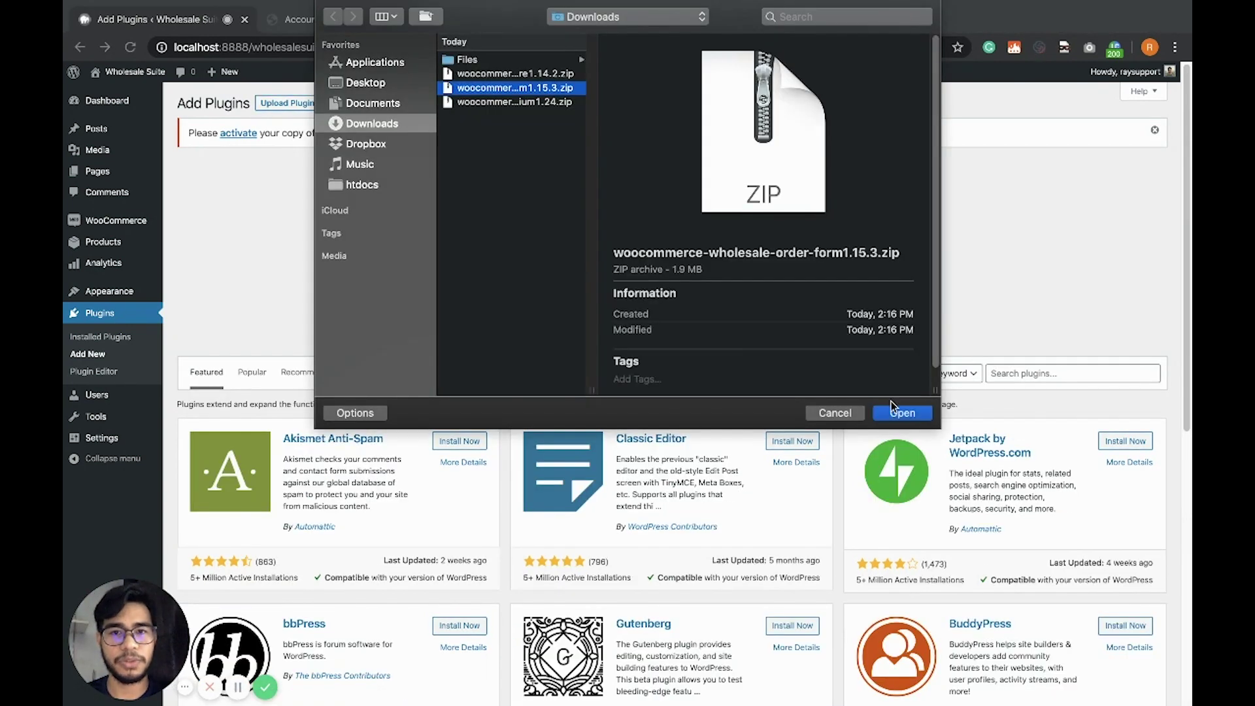
pyautogui.click(892, 404)
pyautogui.click(588, 275)
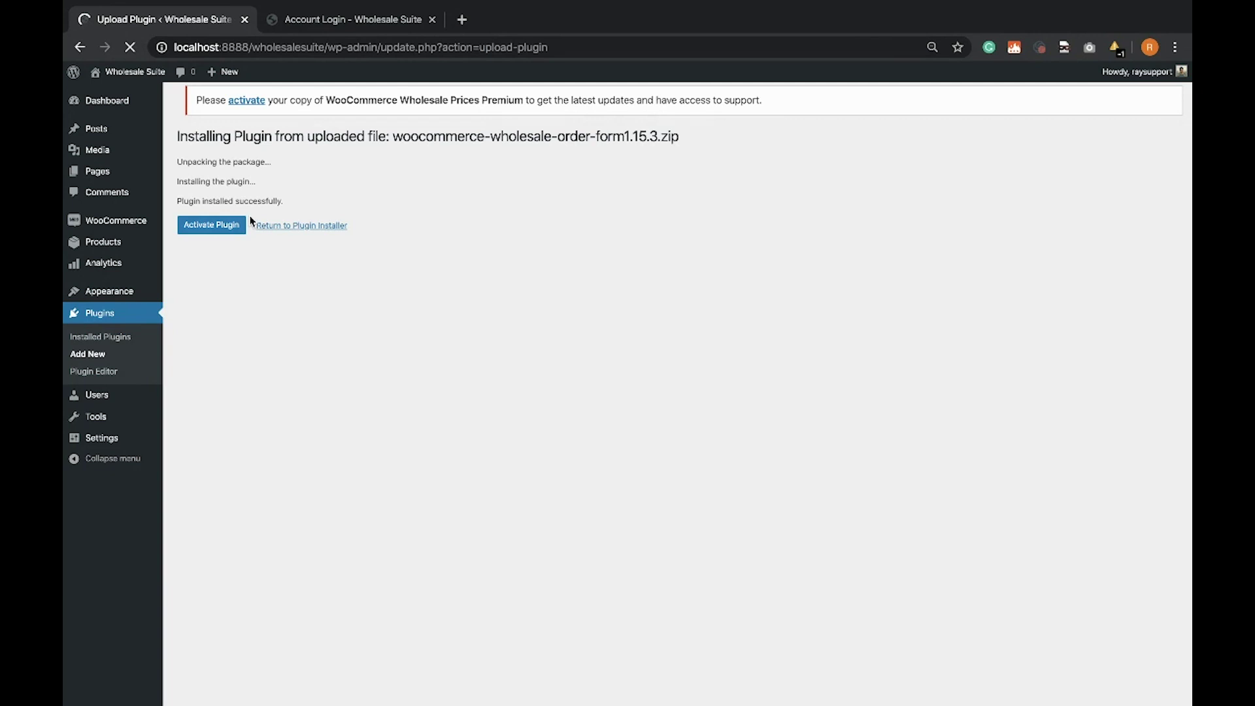
pyautogui.click(223, 226)
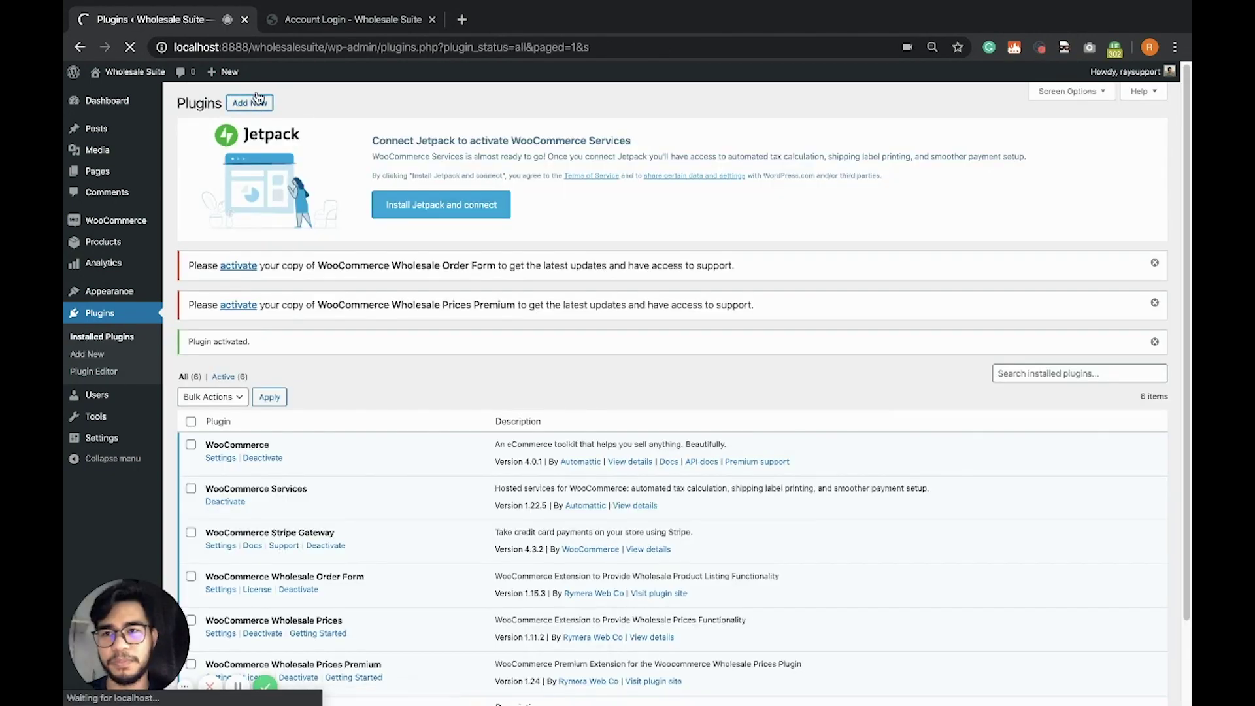
# Upload, install and activate the WooCommerce Wholesale Lead Capture plugin zip
pyautogui.click(263, 102)
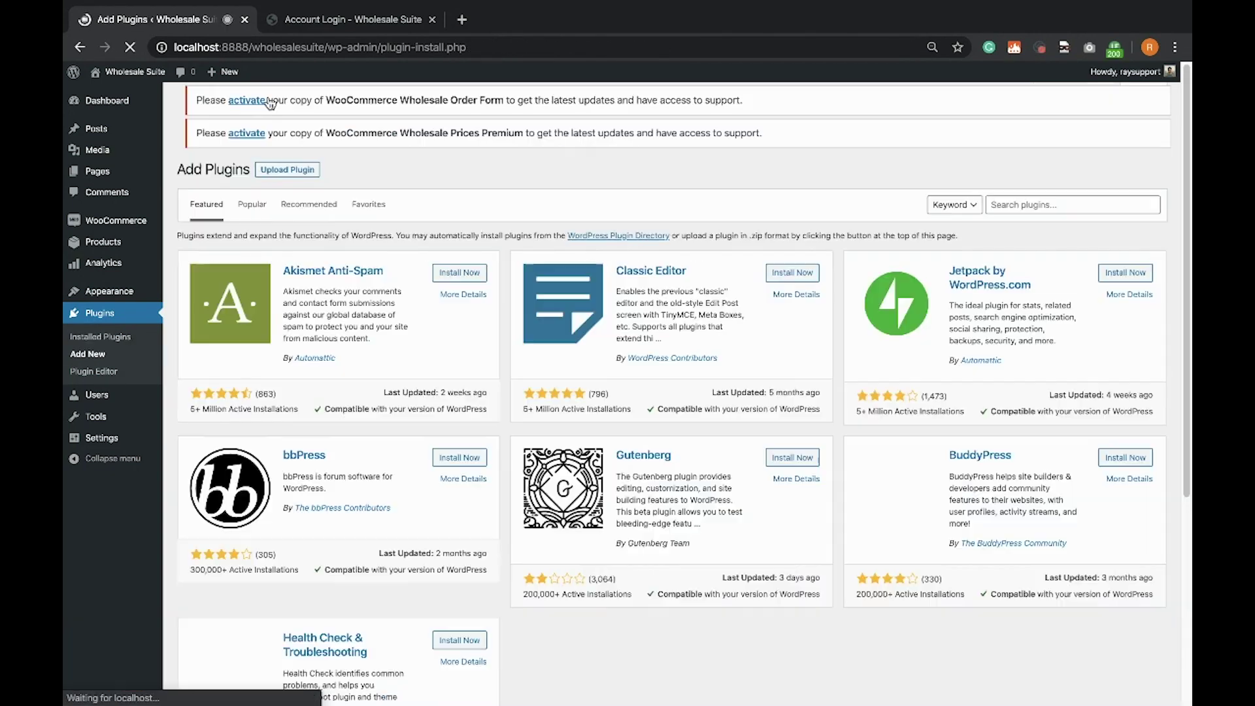
pyautogui.click(582, 297)
pyautogui.click(523, 76)
pyautogui.click(1132, 407)
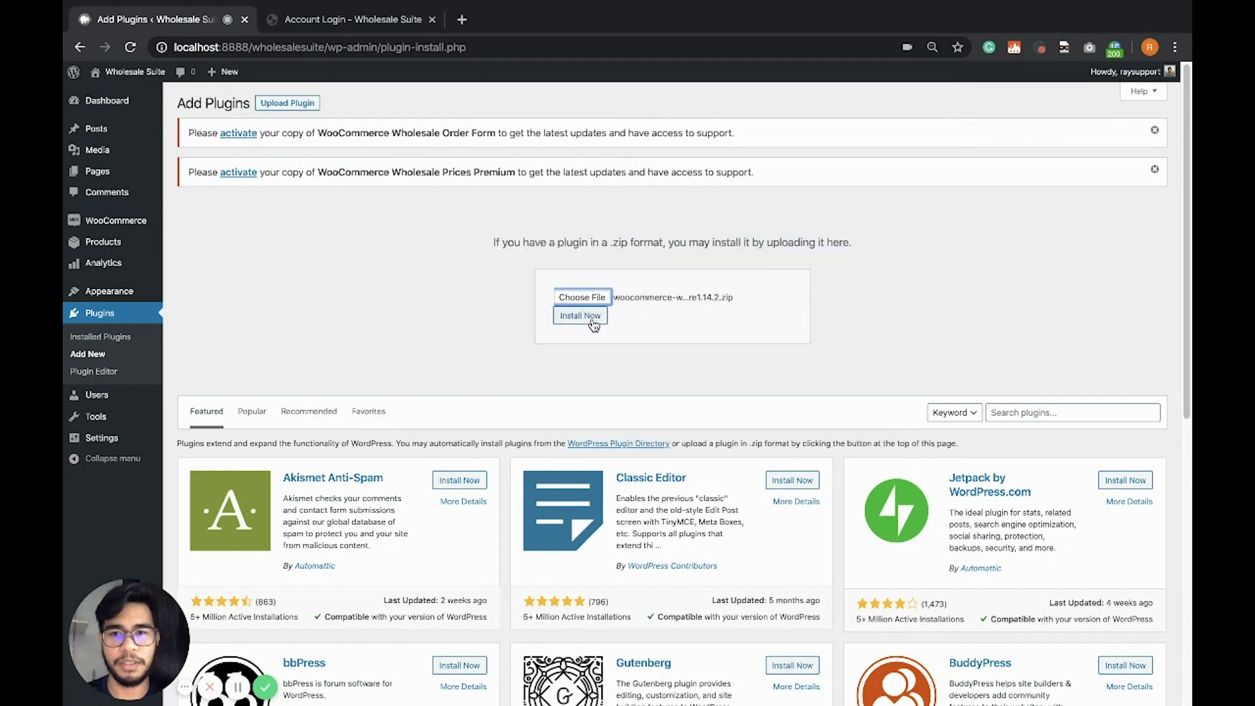
pyautogui.click(593, 320)
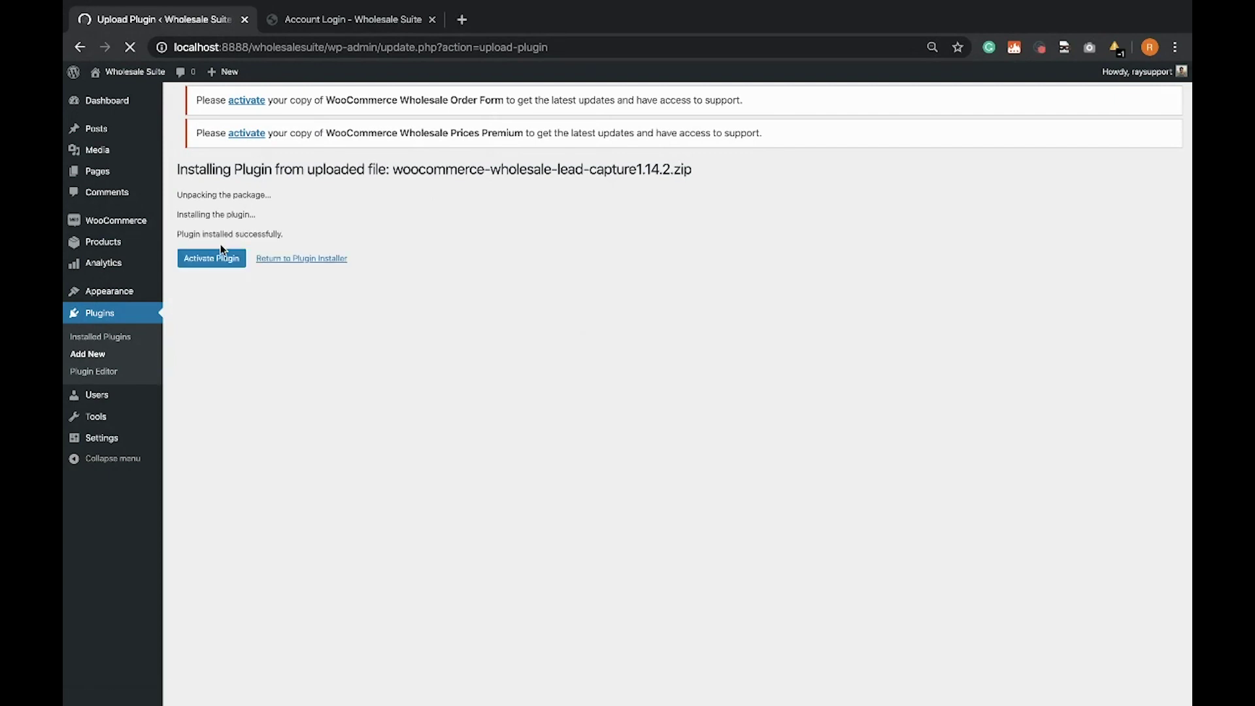
pyautogui.click(218, 257)
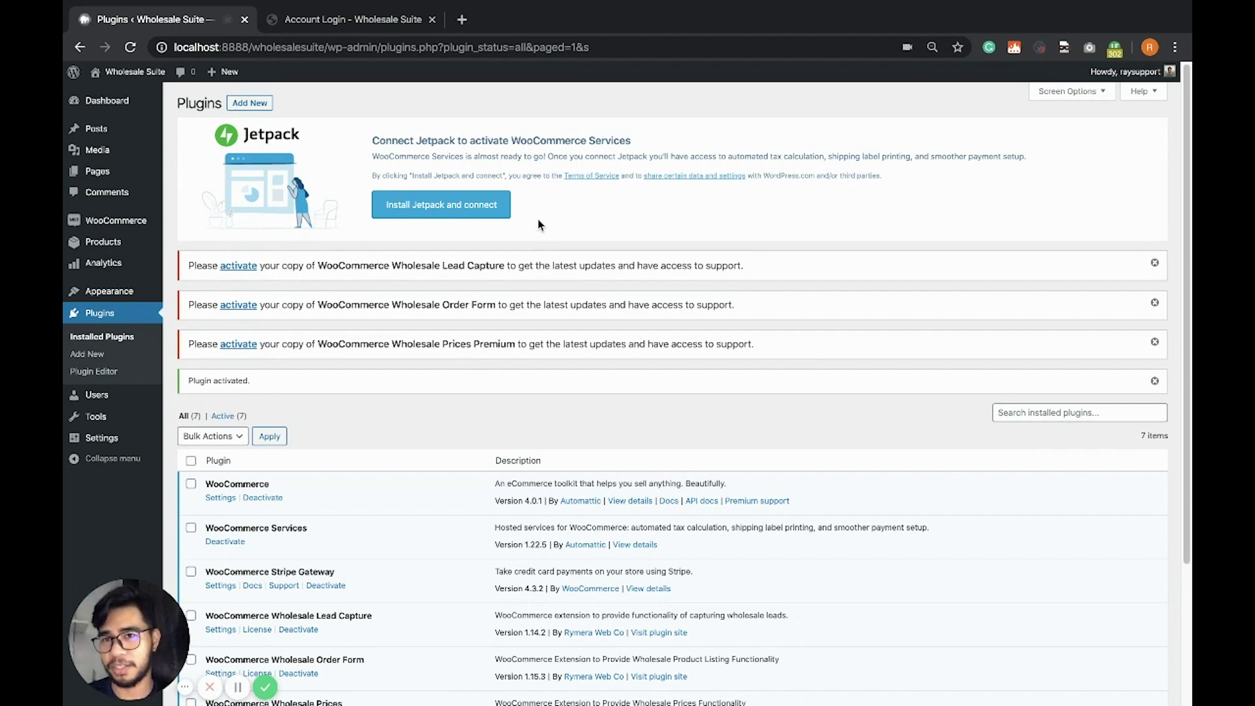
# Open Settings > WWS License, then return to the Wholesale Suite account tab
pyautogui.scroll(-5, 523, 294)
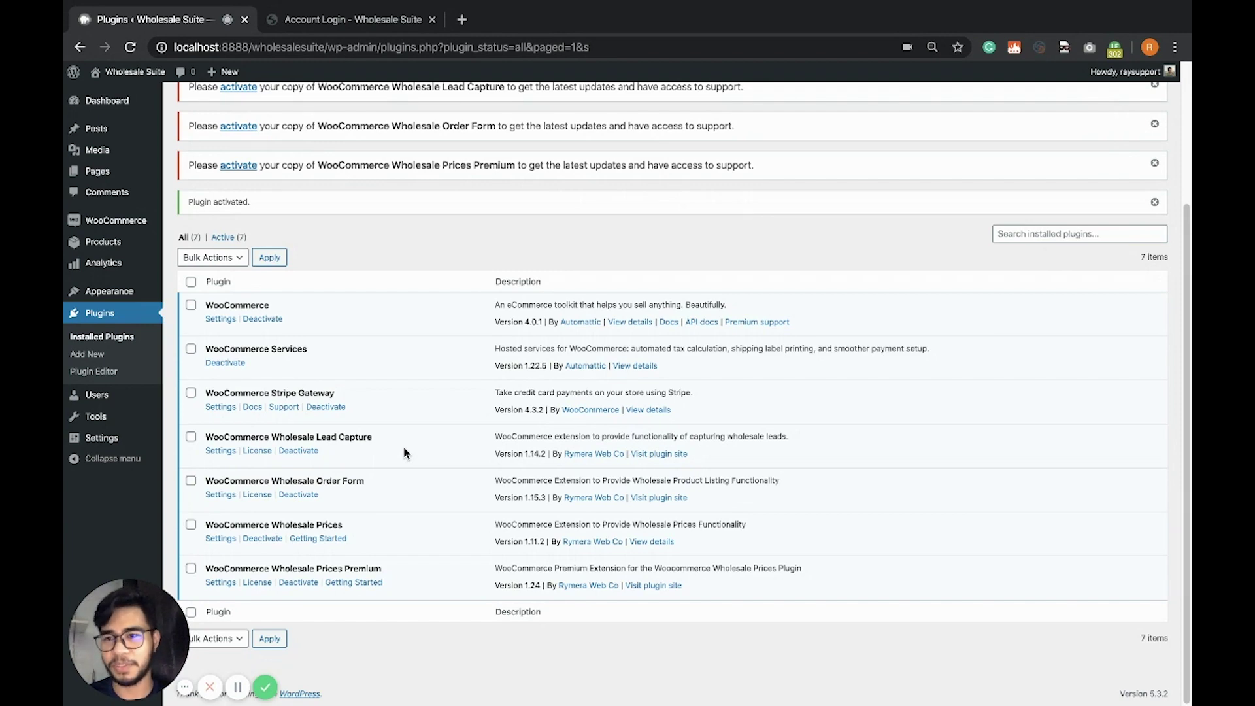
pyautogui.scroll(2, 404, 452)
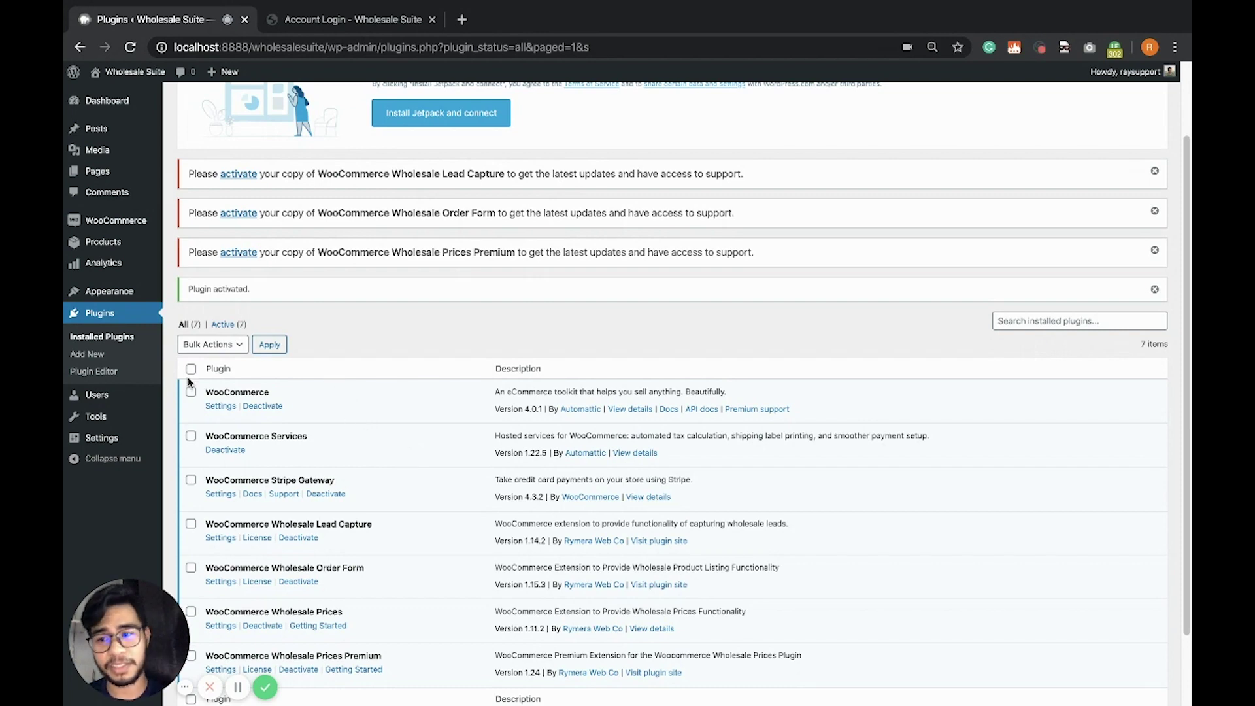
pyautogui.moveTo(101, 437)
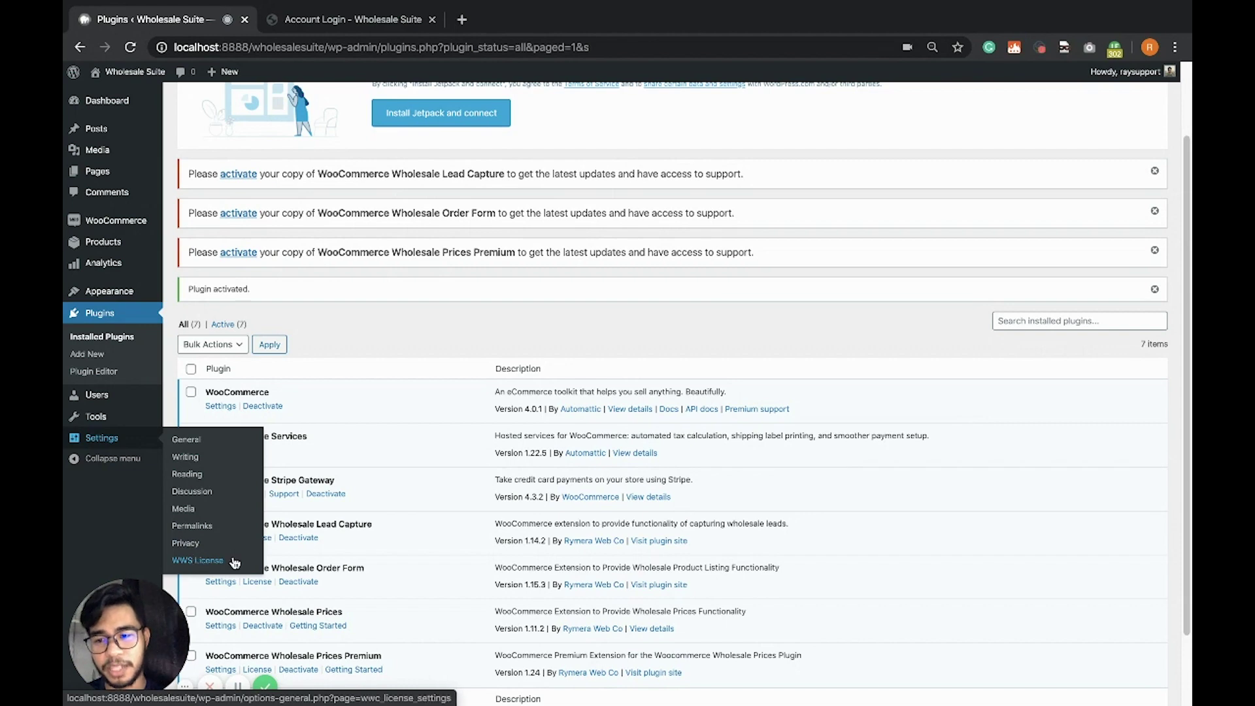
pyautogui.click(197, 561)
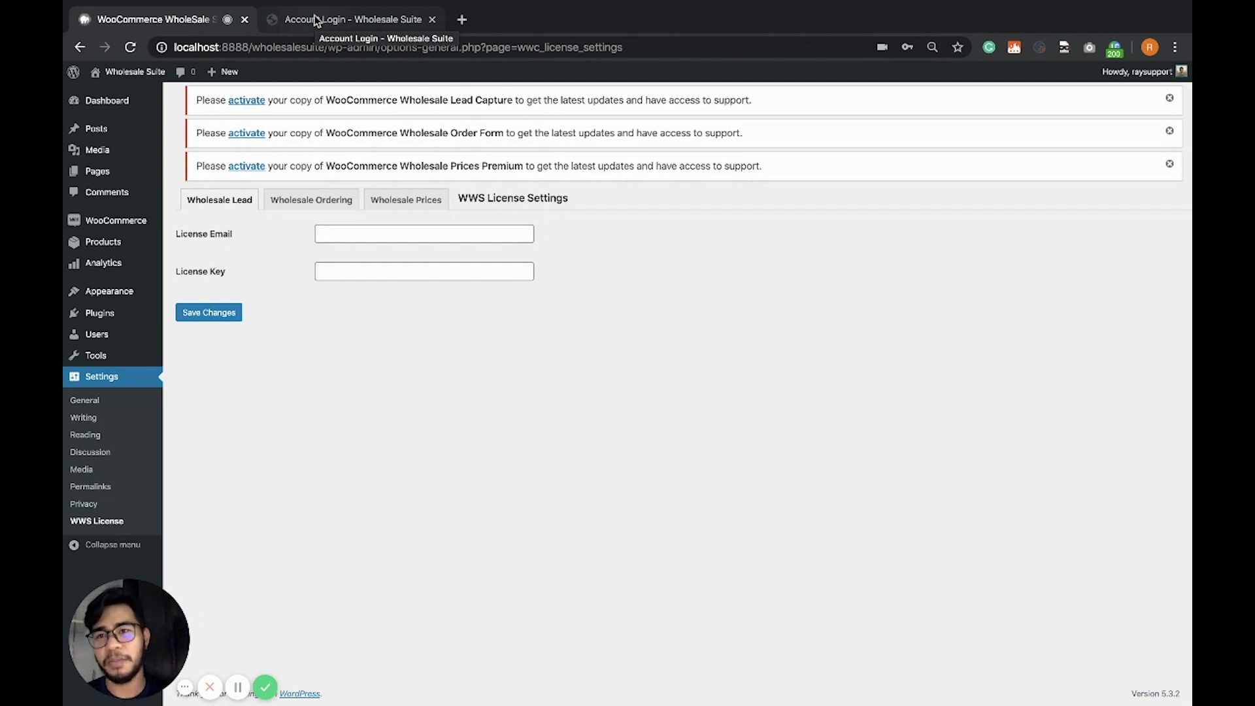
pyautogui.click(315, 20)
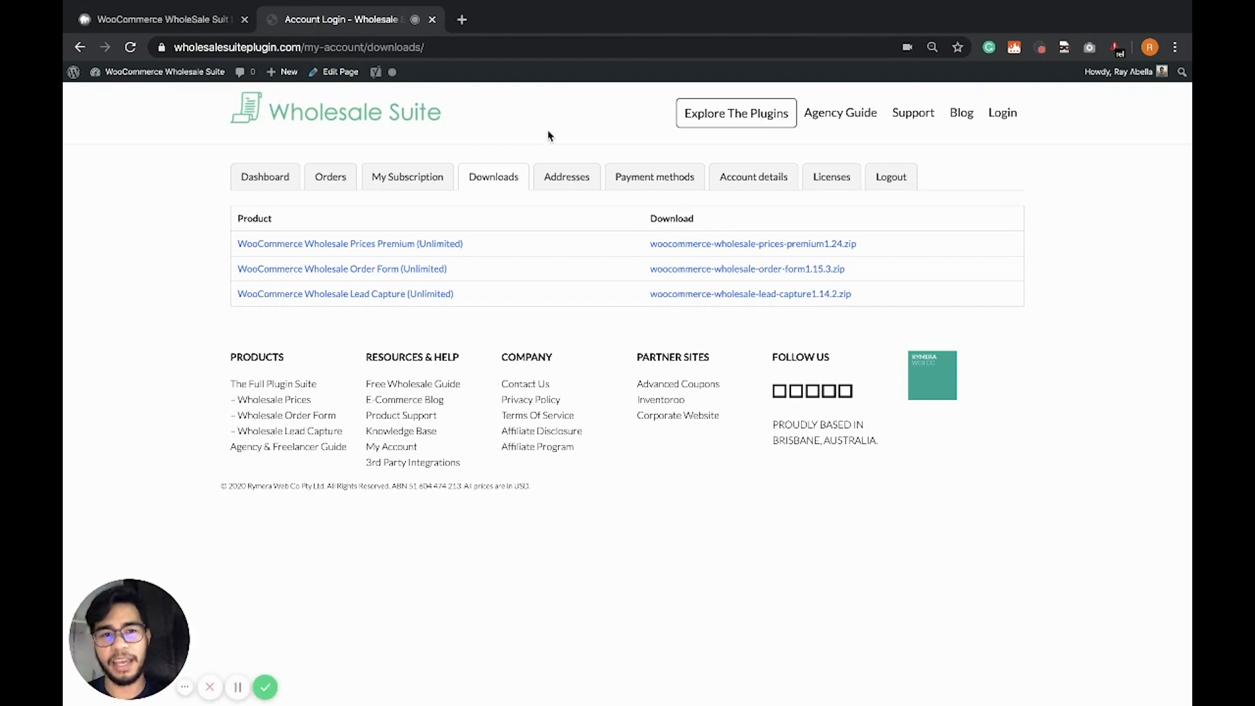
# Go to the account's Licenses list and select the Wholesale Prices Premium license key
pyautogui.click(286, 180)
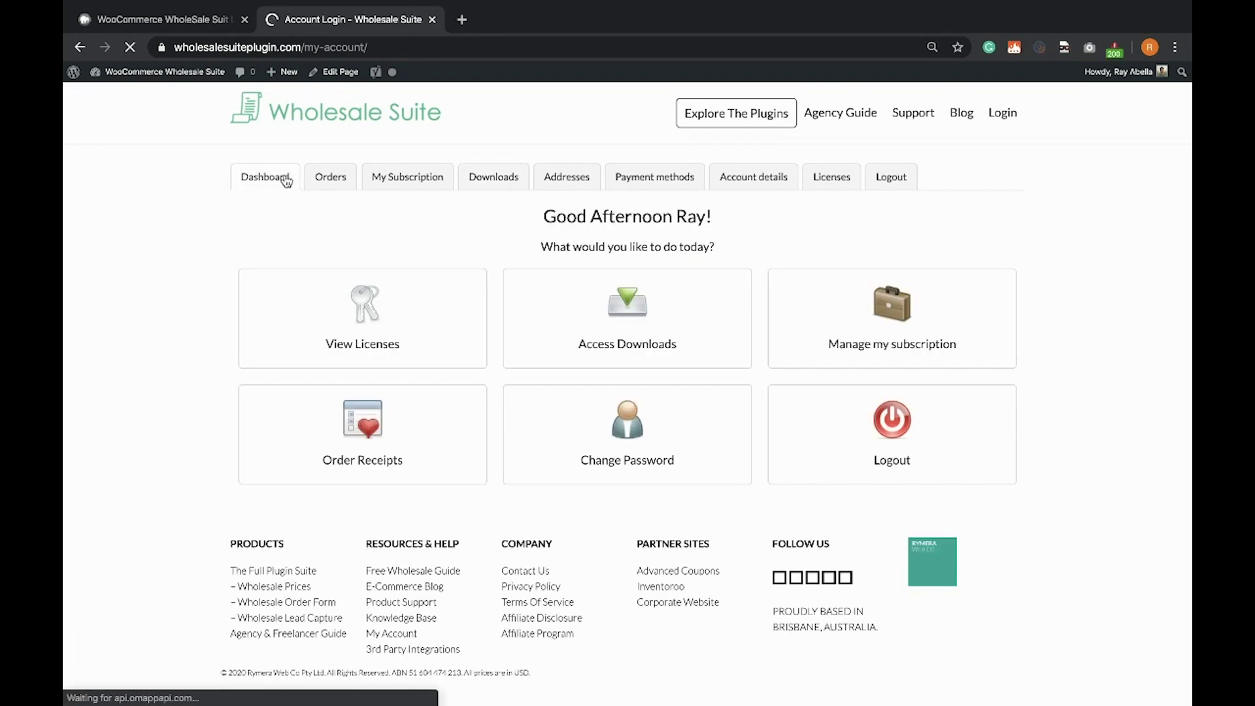
pyautogui.click(359, 313)
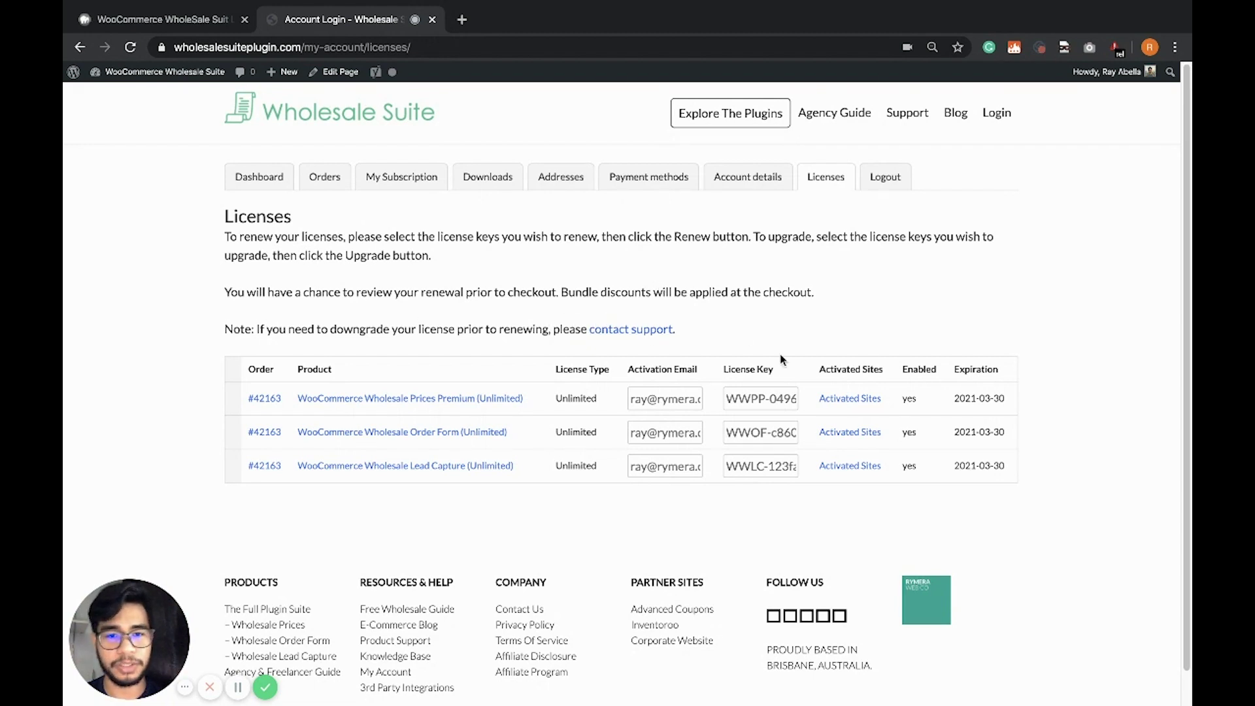
pyautogui.click(759, 395)
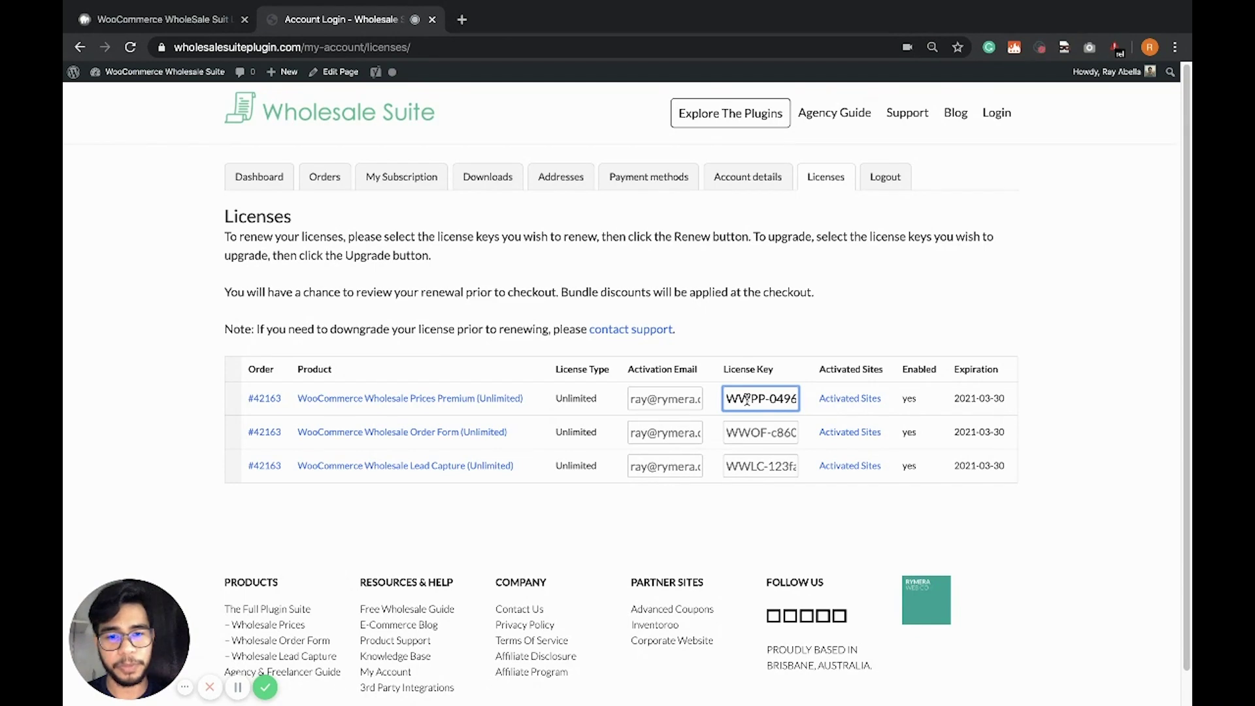
pyautogui.doubleClick(747, 399)
pyautogui.tripleClick(747, 399)
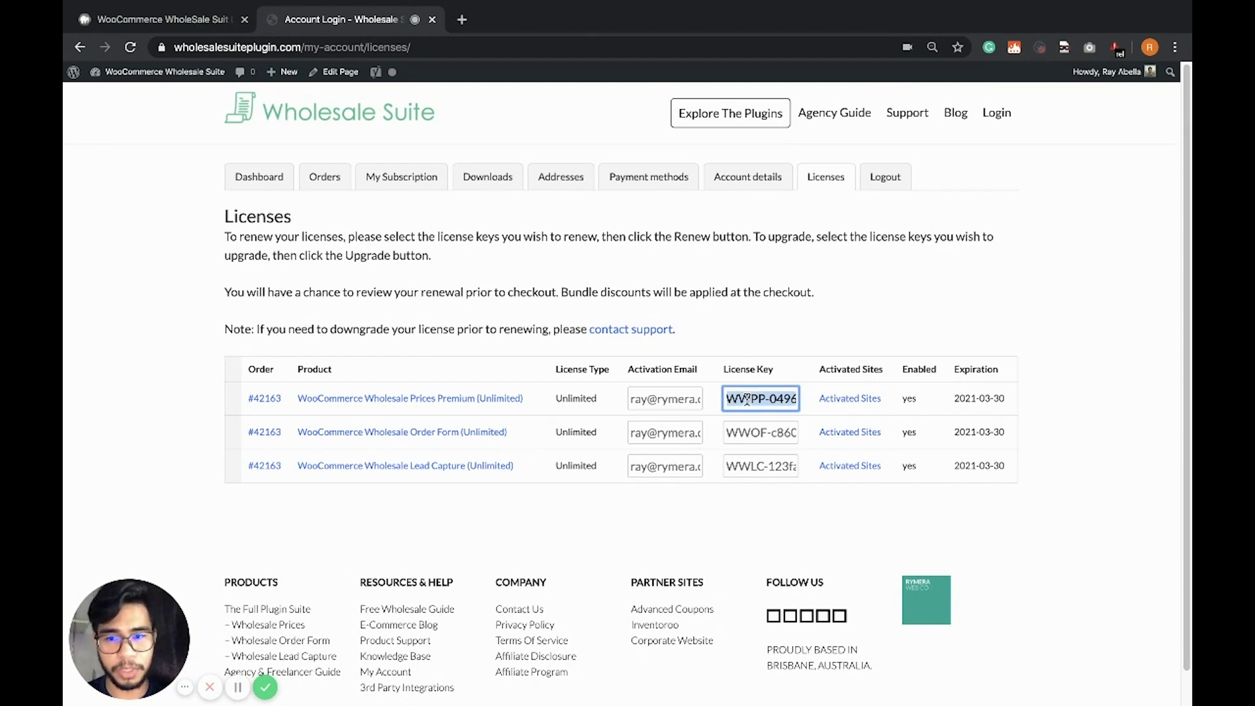
pyautogui.click(202, 23)
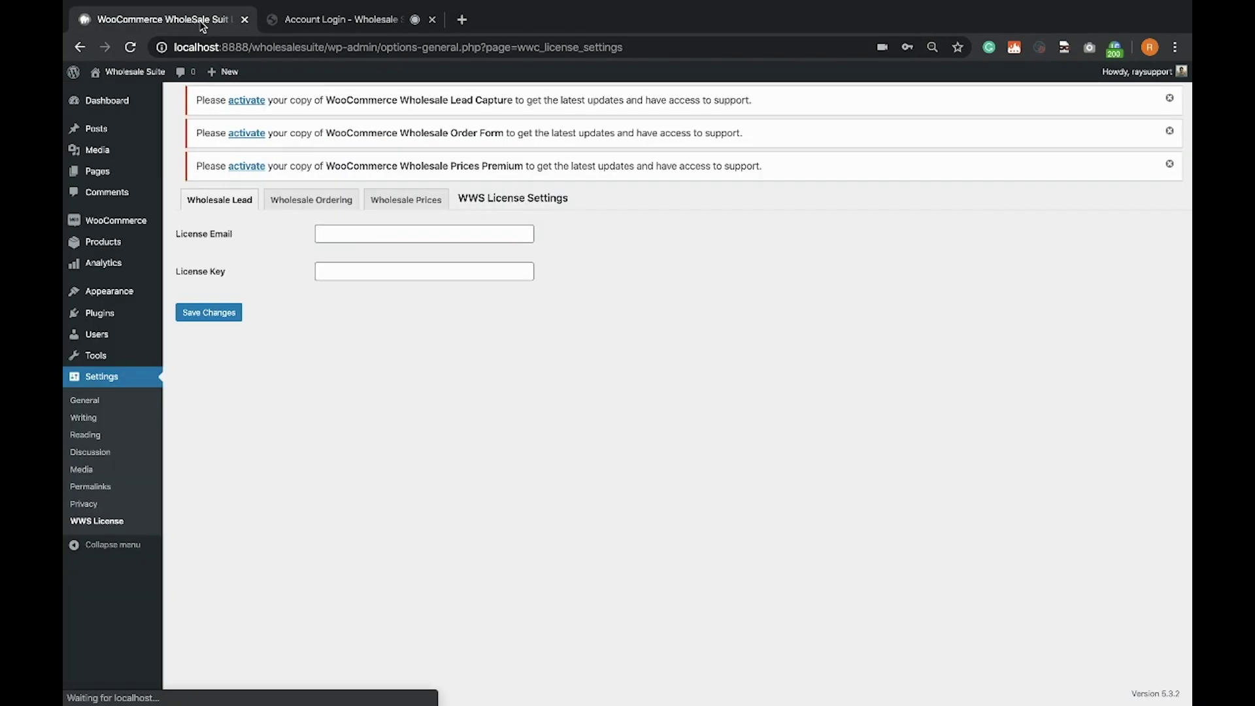
pyautogui.click(327, 269)
pyautogui.hotkey('ctrl', 'v')
pyautogui.click(346, 236)
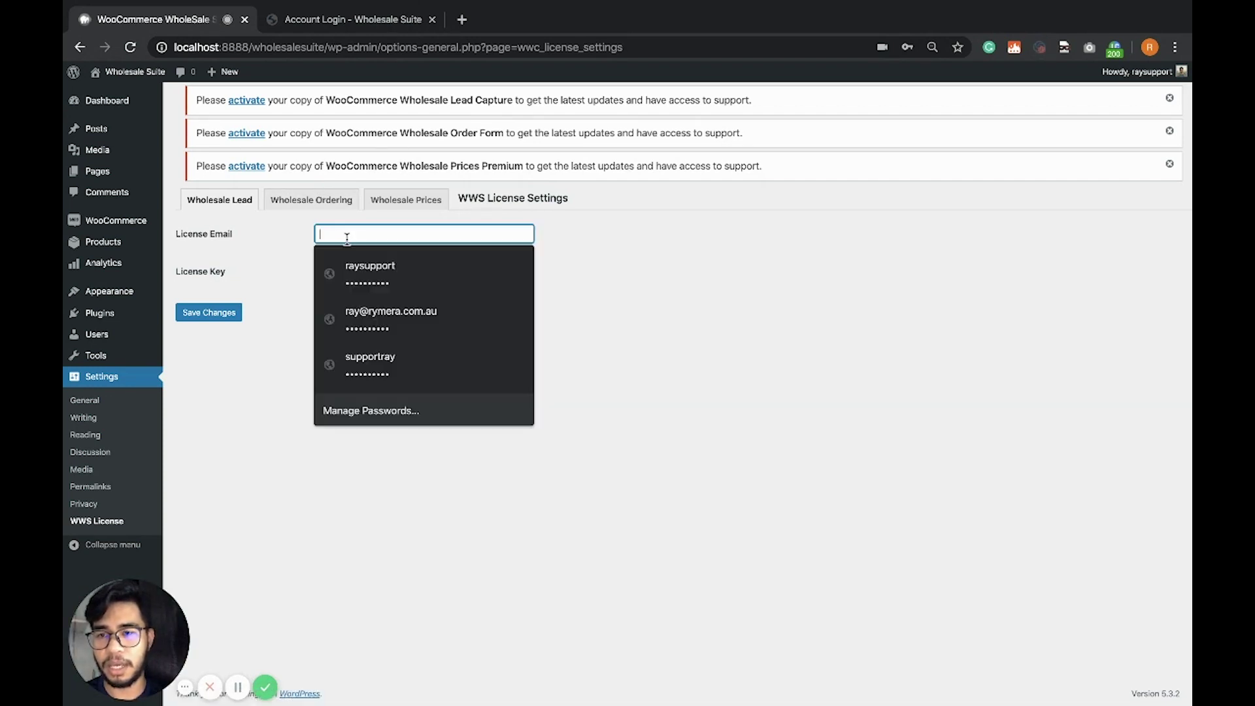
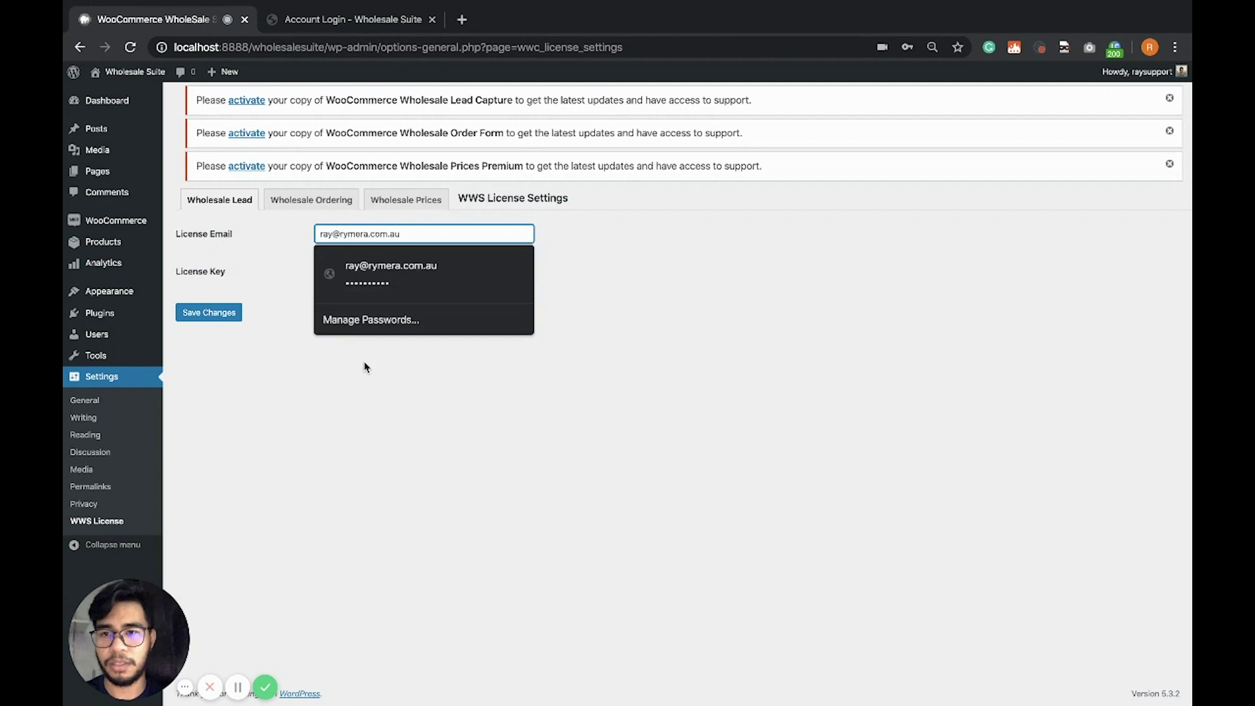
pyautogui.press('Down')
pyautogui.press('Return')
pyautogui.click(220, 316)
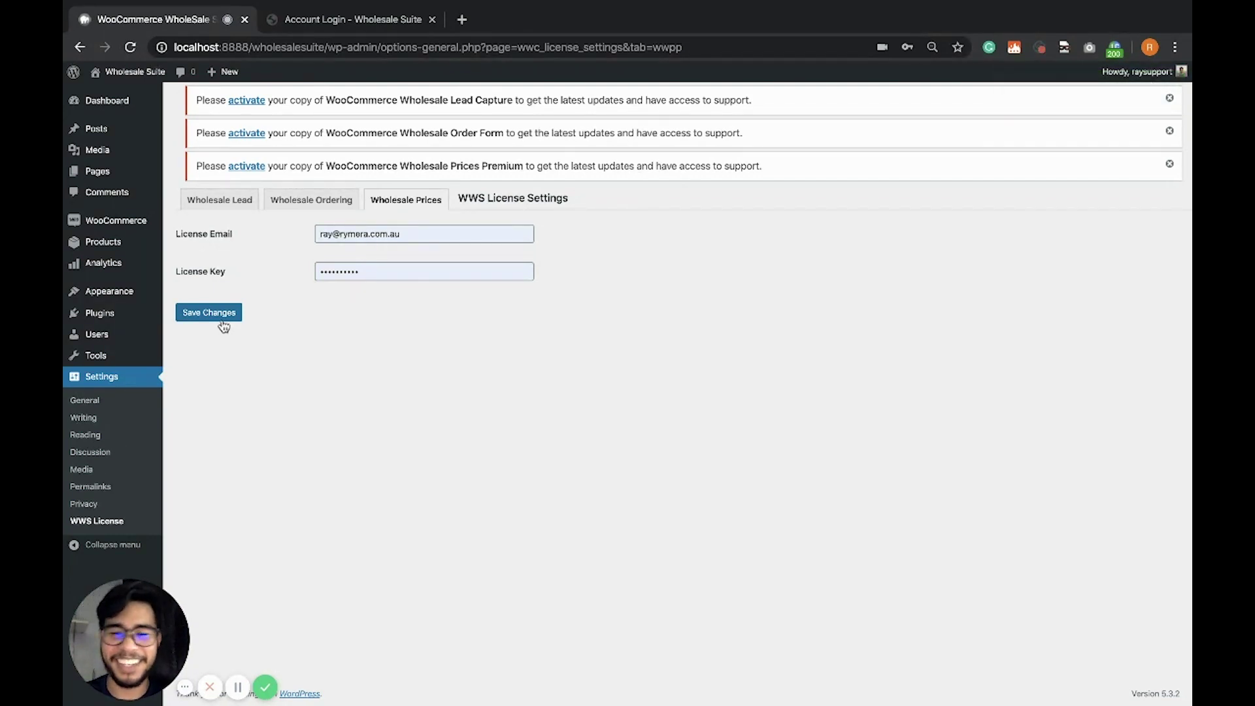
# Copy the Order Form license email and key into the Wholesale Ordering license tab
pyautogui.click(322, 207)
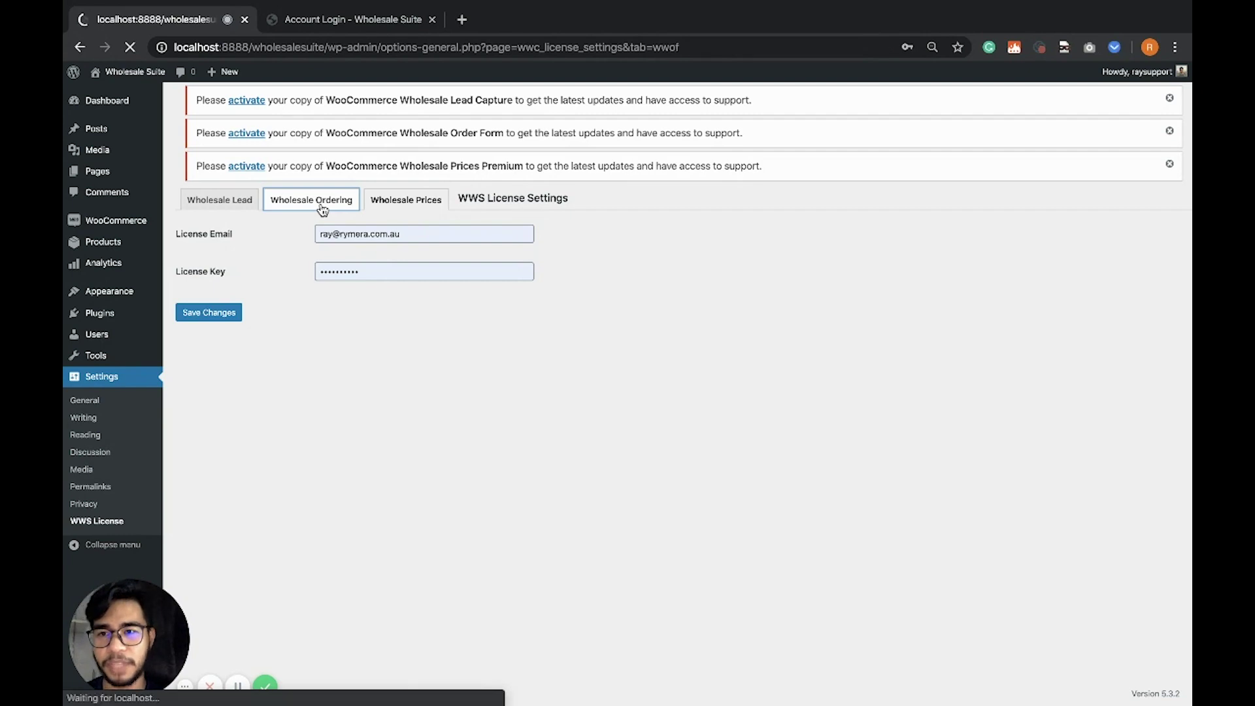
pyautogui.hotkey('ctrl', 'Tab')
pyautogui.click(654, 432)
pyautogui.hotkey('ctrl', 'c')
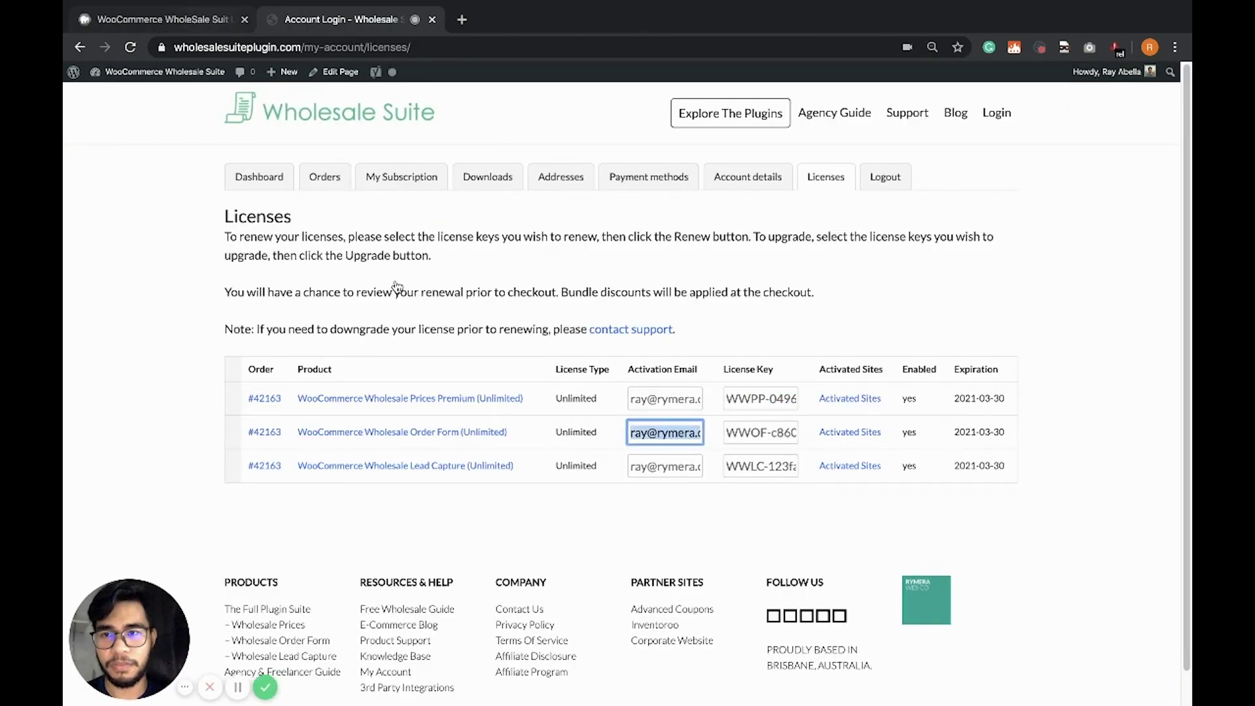
pyautogui.hotkey('ctrl', 'Tab')
pyautogui.hotkey('ctrl', 'Tab')
pyautogui.click(745, 426)
pyautogui.hotkey('ctrl', 'Tab')
pyautogui.hotkey('ctrl', 'v')
pyautogui.click(219, 279)
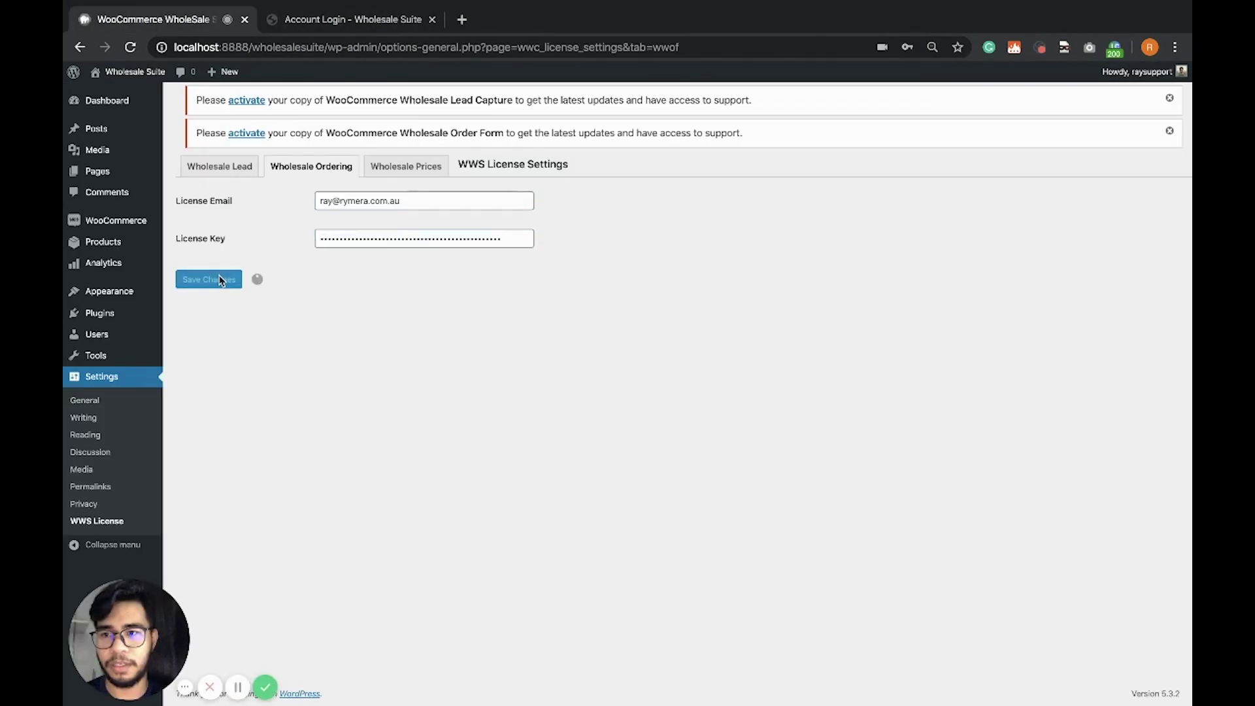
# Copy the Lead Capture license email and key into the Wholesale Lead tab and save
pyautogui.click(219, 168)
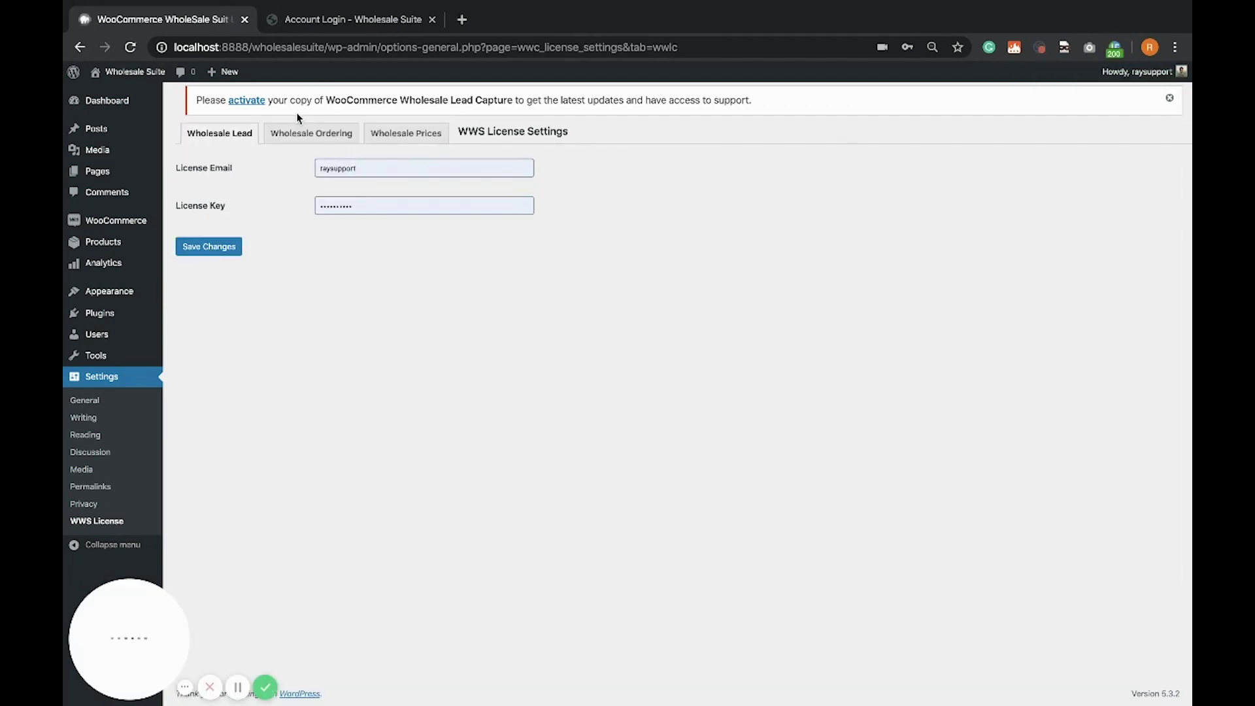
pyautogui.click(329, 21)
pyautogui.click(666, 468)
pyautogui.click(170, 20)
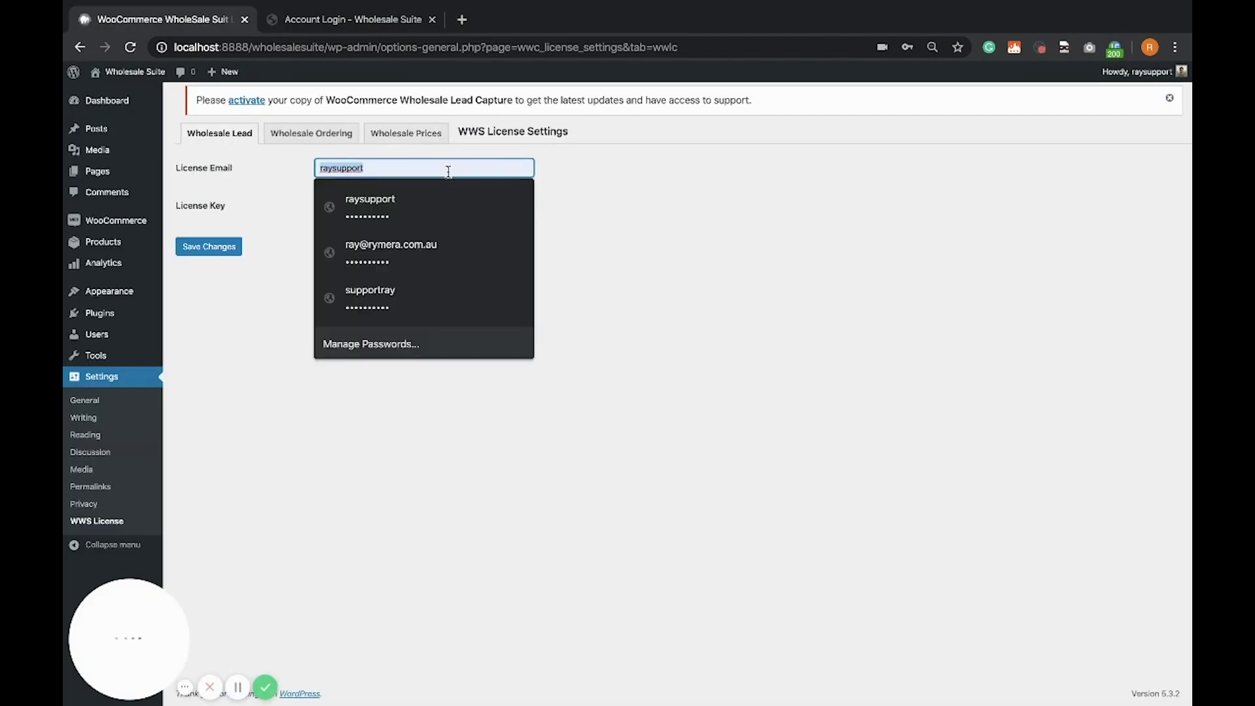
pyautogui.click(329, 21)
pyautogui.press('Tab')
pyautogui.click(170, 20)
pyautogui.click(372, 206)
pyautogui.hotkey('ctrl', 'v')
pyautogui.click(219, 249)
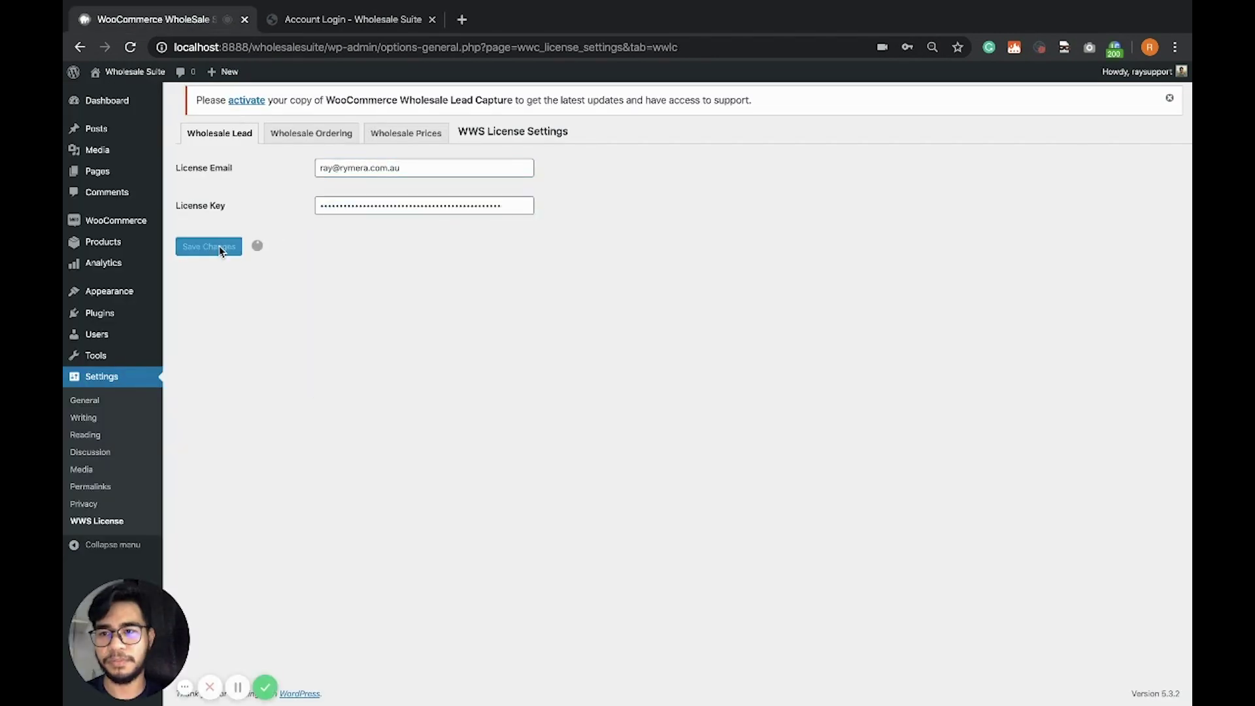